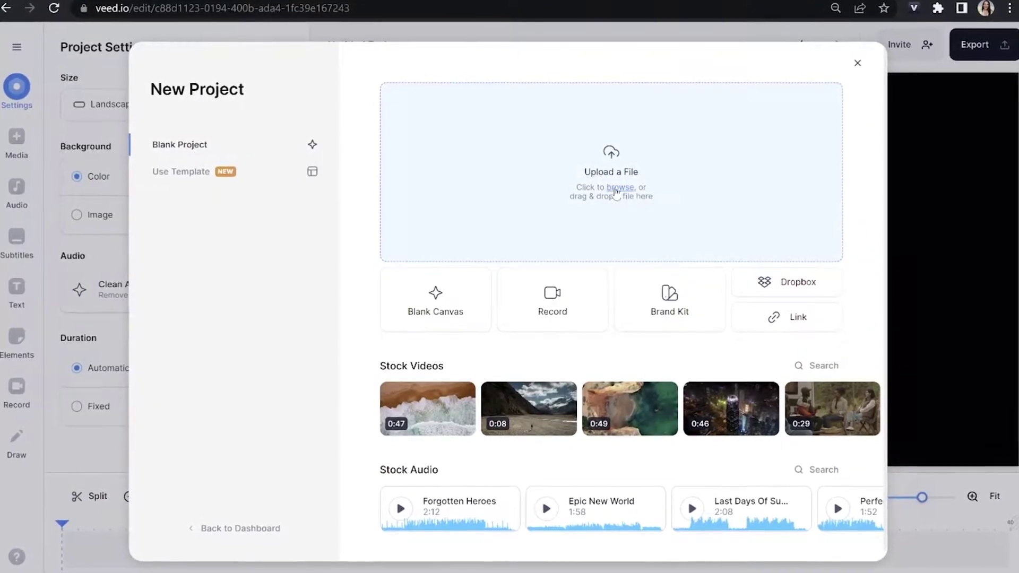
Load the aerial-view-of-the-stockholm-old-town HD .mov clip from Downloads as the project footage
left_click(616, 191)
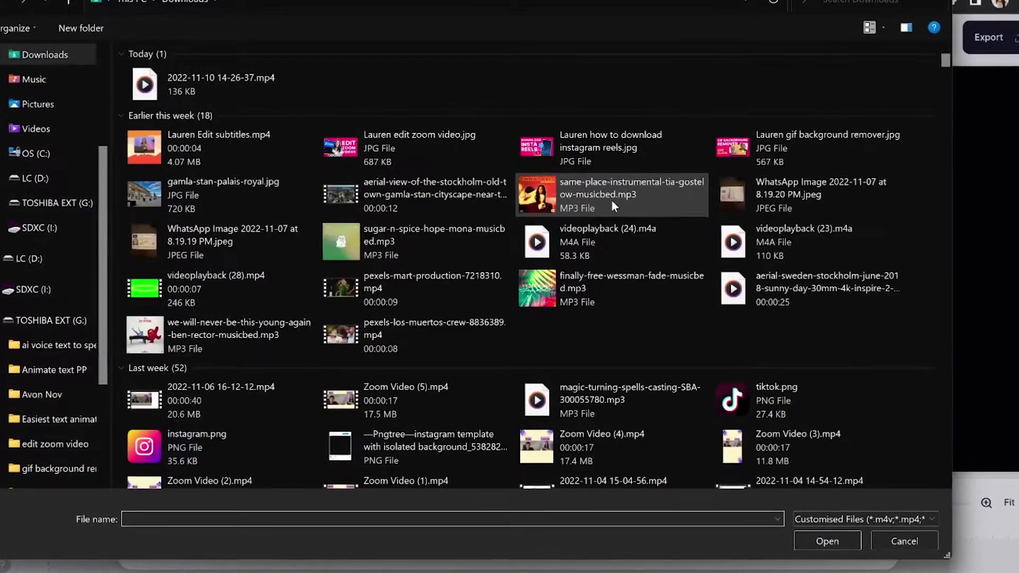
left_click(455, 193)
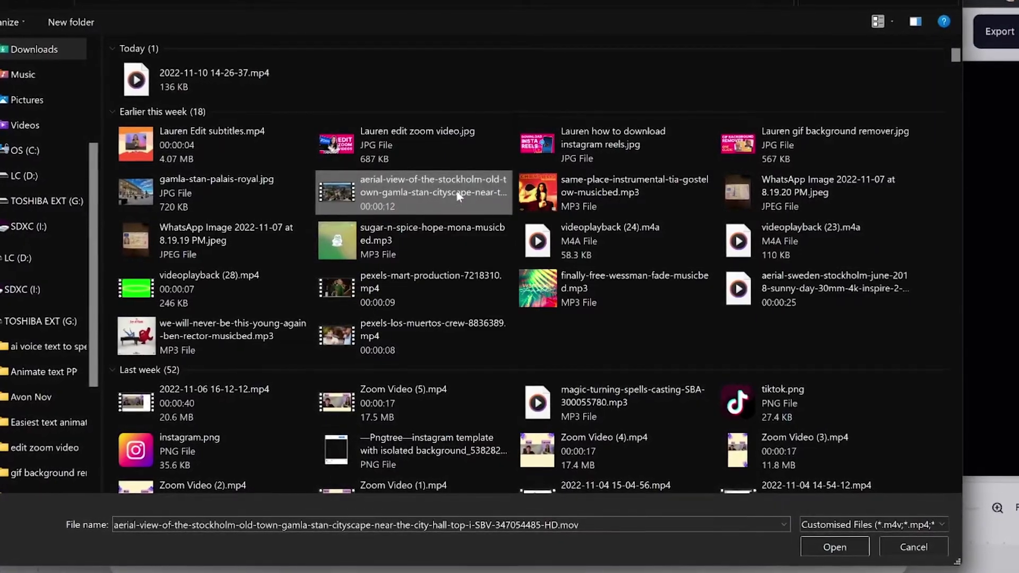
double_click(456, 194)
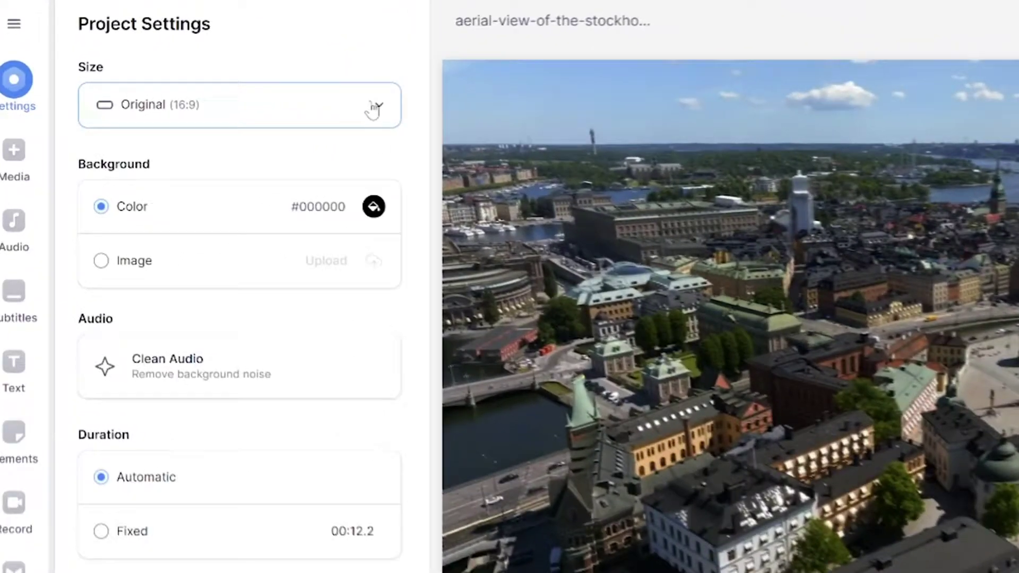
left_click(273, 108)
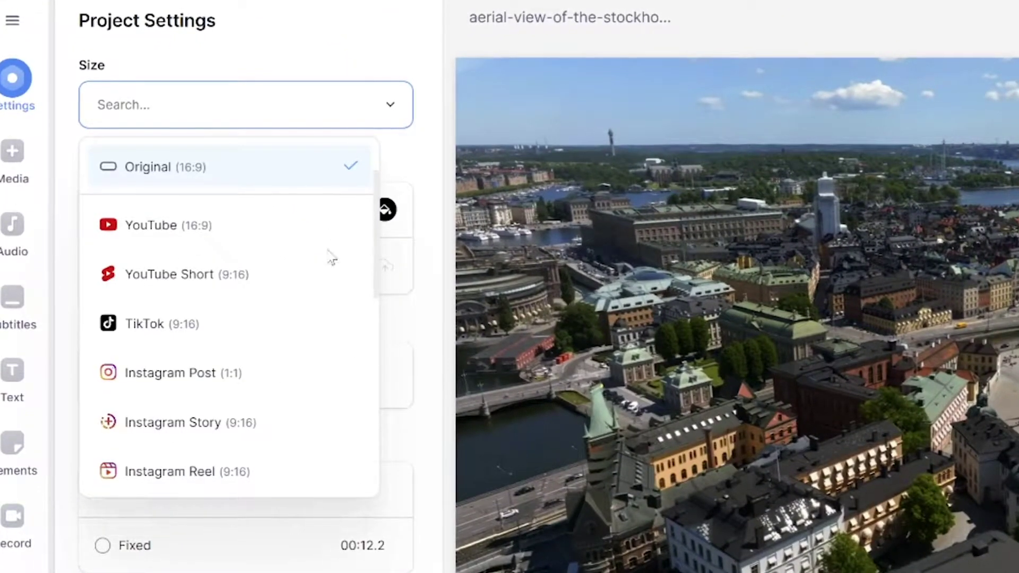
scroll(318, 275, "down", 5)
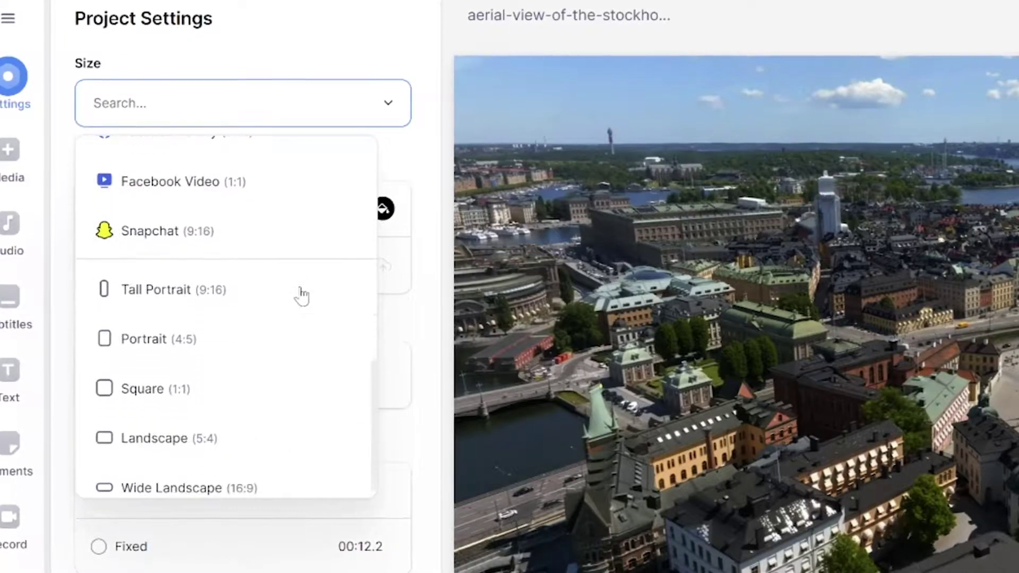
scroll(301, 296, "up", 5)
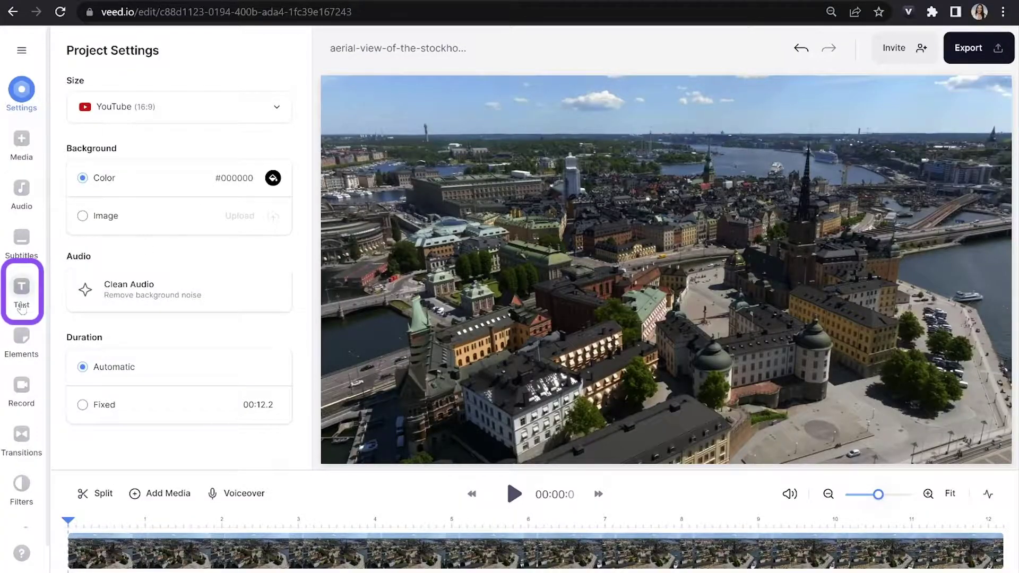
Add a 96px Bangers WELCOME title over the aerial footage
left_click(21, 306)
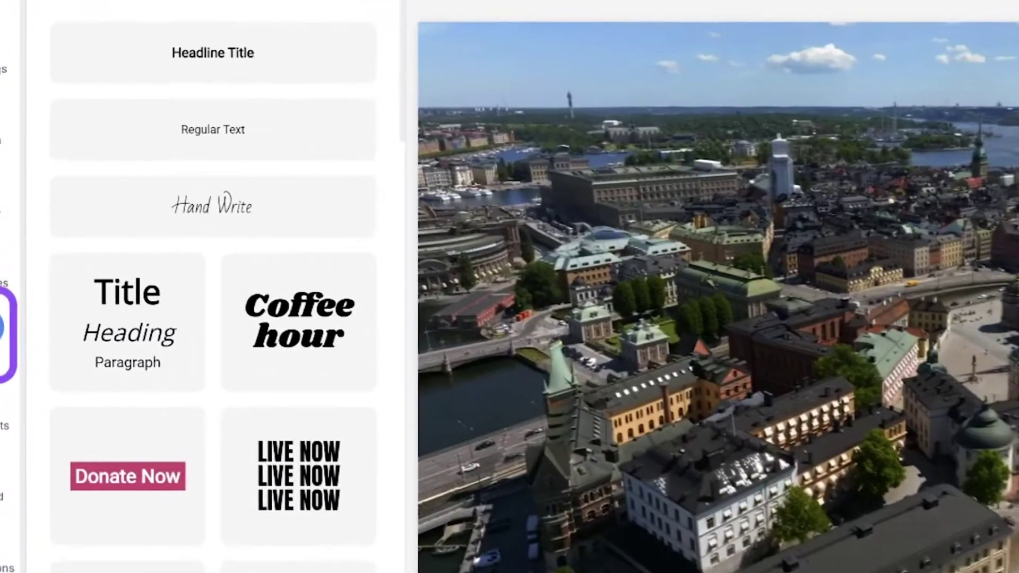
scroll(278, 390, "down", 10)
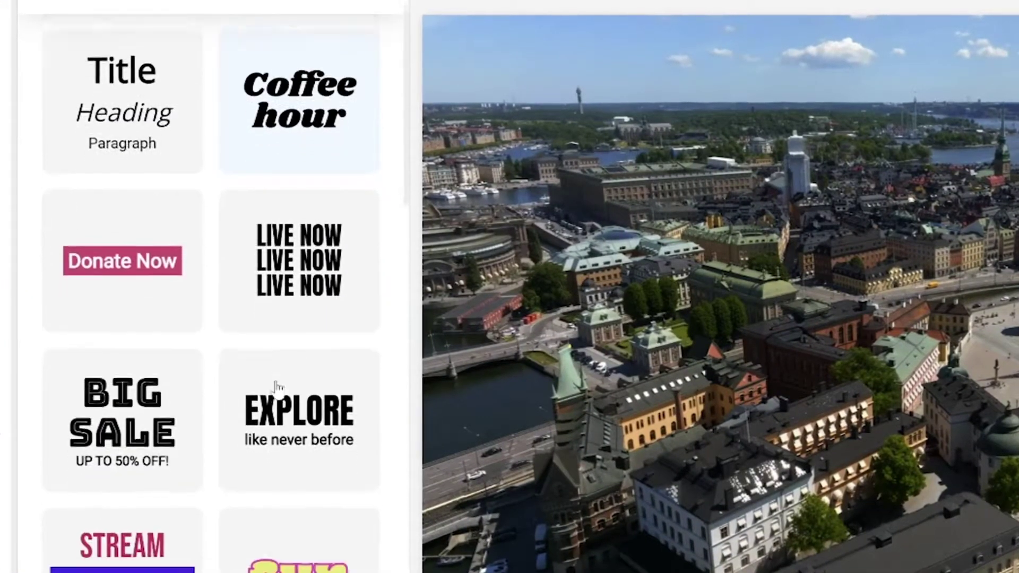
scroll(271, 390, "down", 5)
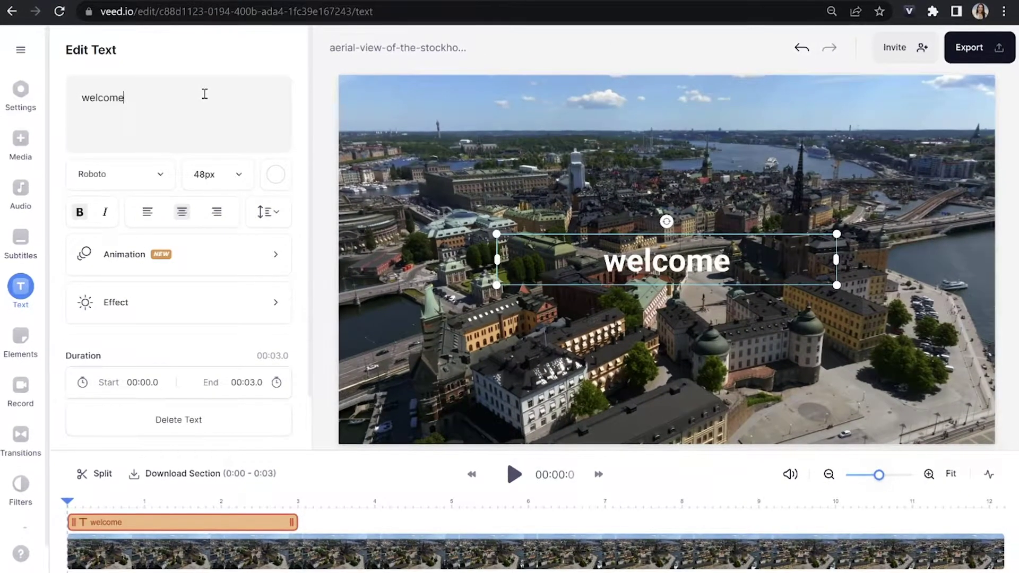
Colour the WELCOME title pale yellow and give it a Shadow effect
left_click(266, 183)
left_click(120, 314)
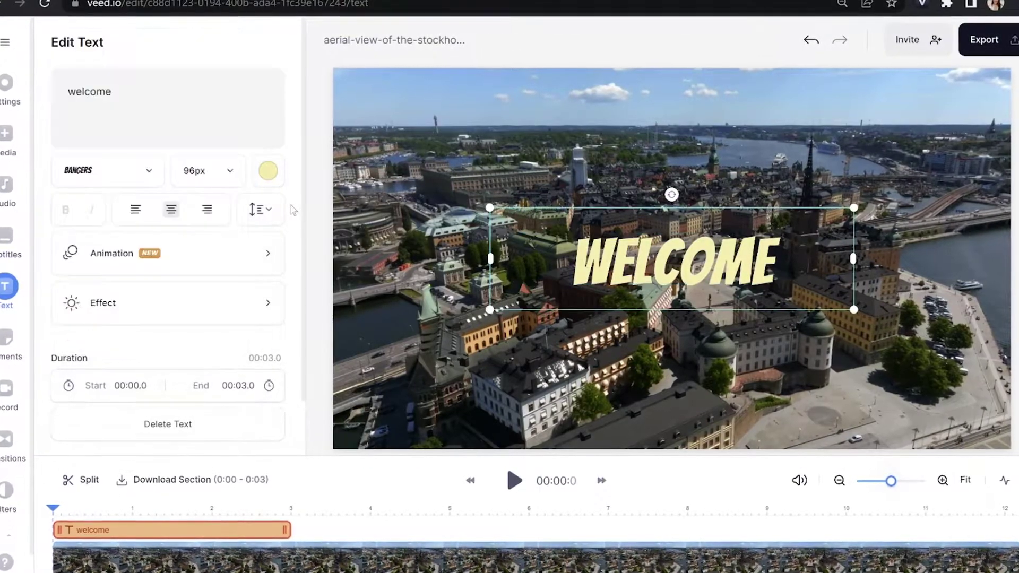
left_click(197, 310)
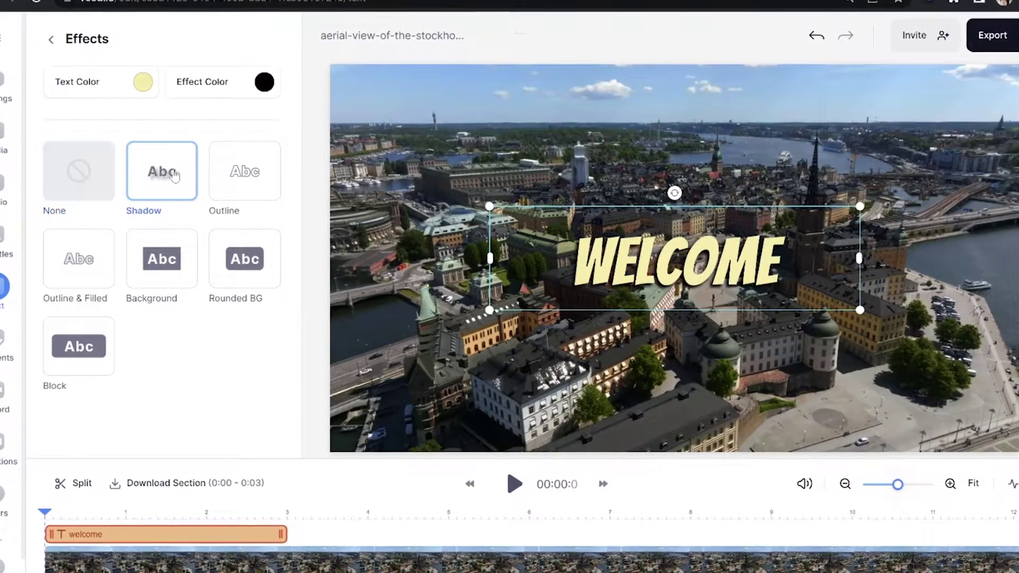
left_click(46, 41)
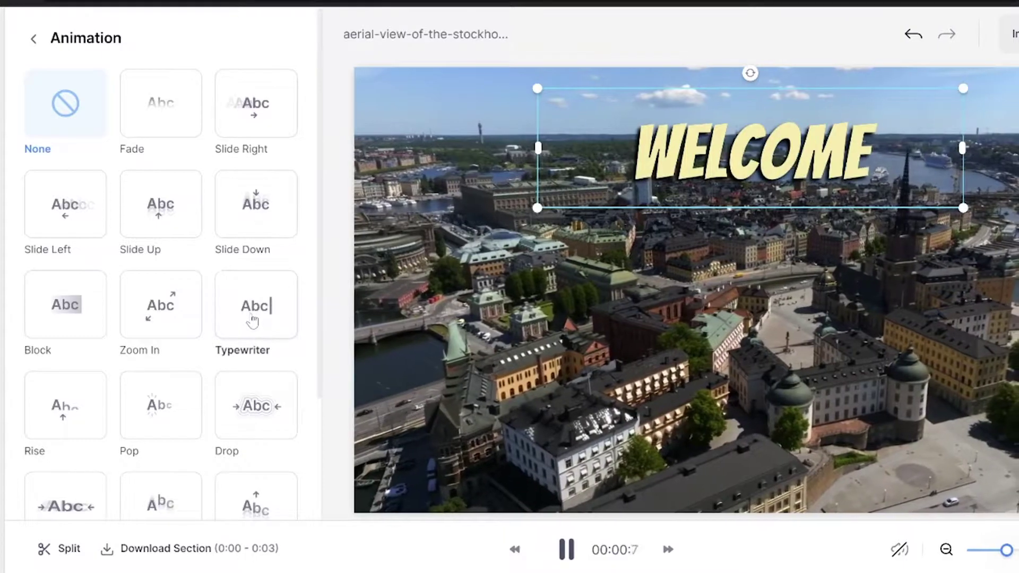
Apply Slide Right to WELCOME, extend its clip to 6 s, and preview the animation
left_click(266, 125)
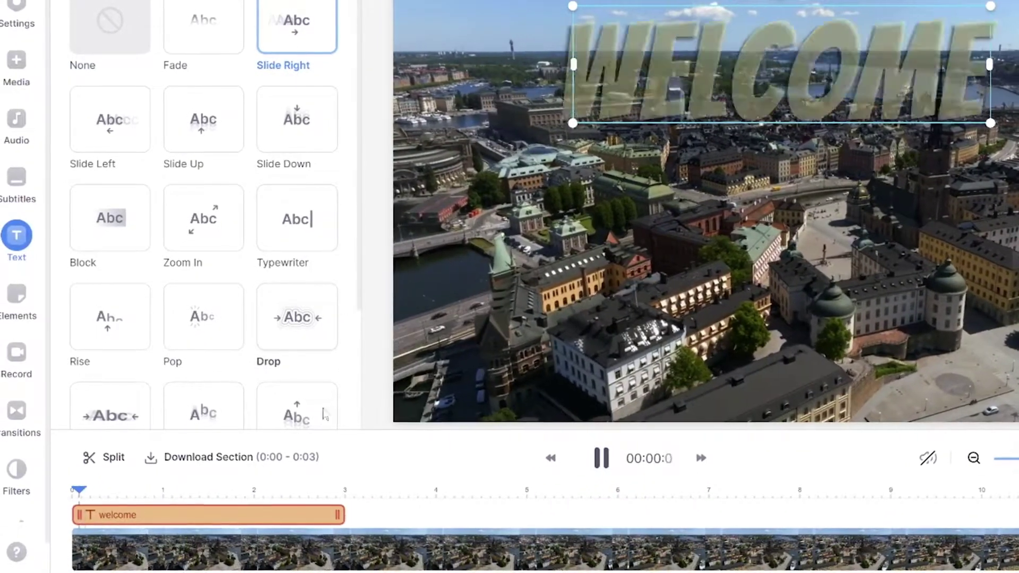
left_click(346, 526)
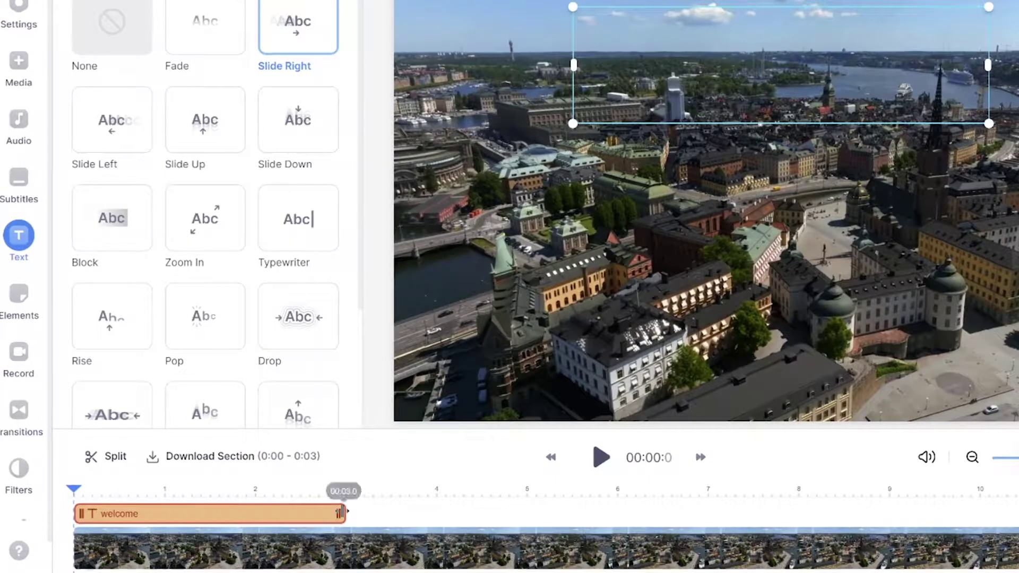
left_click_drag(498, 522, 618, 516)
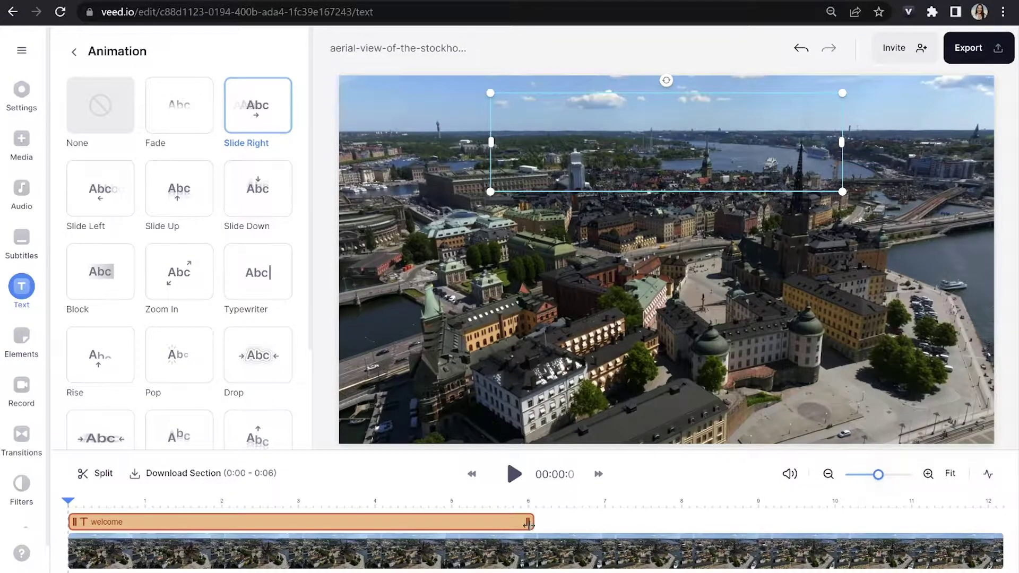
key("space")
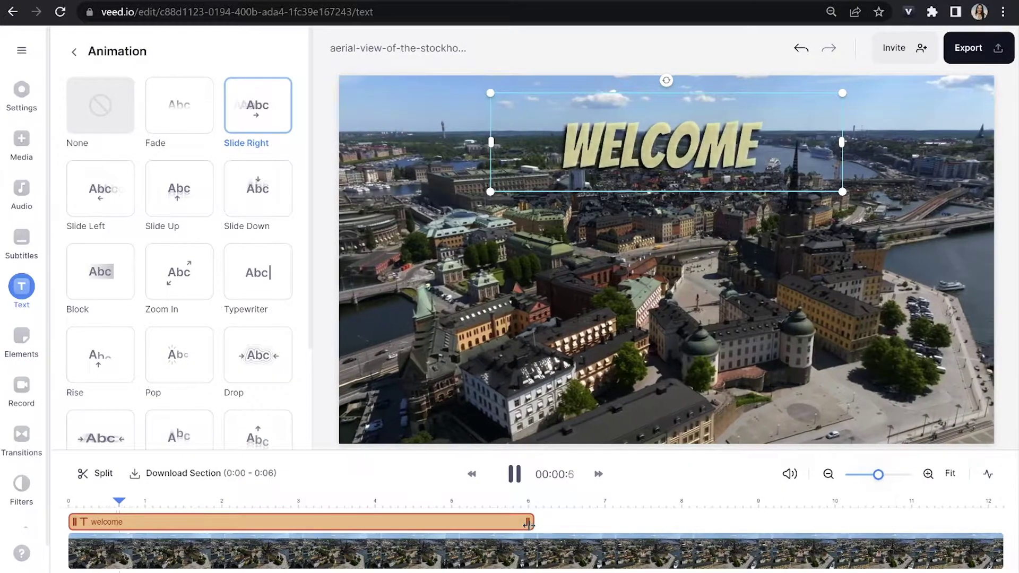
key("space")
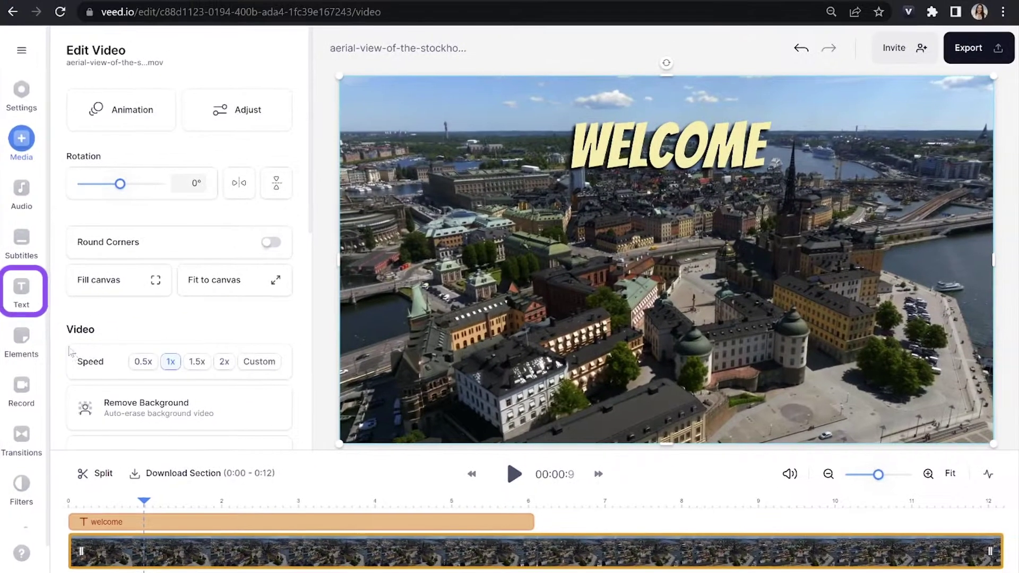
Add a blue Bangers 'to' headline text layer below WELCOME
left_click(20, 289)
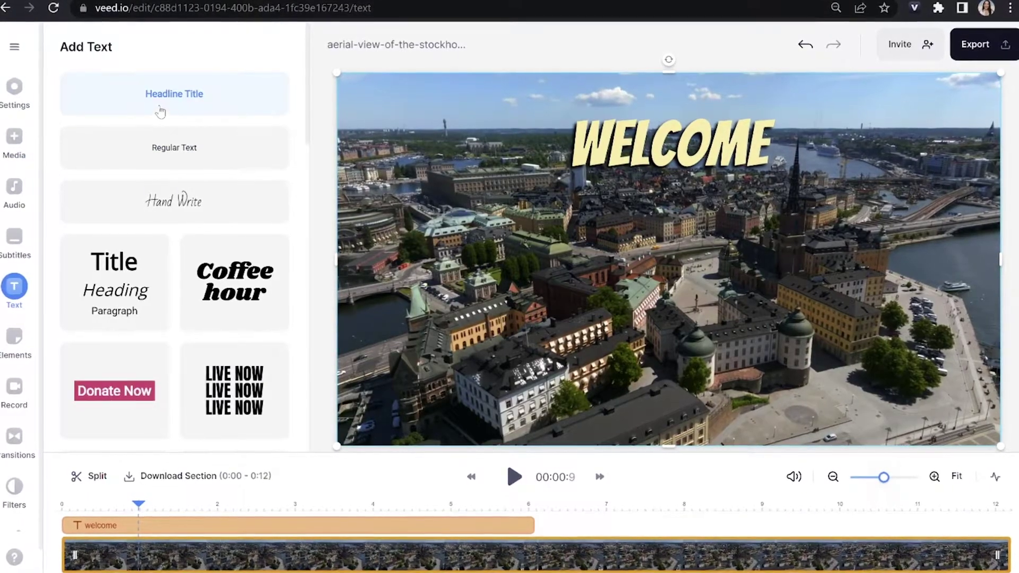
left_click(155, 109)
type("to")
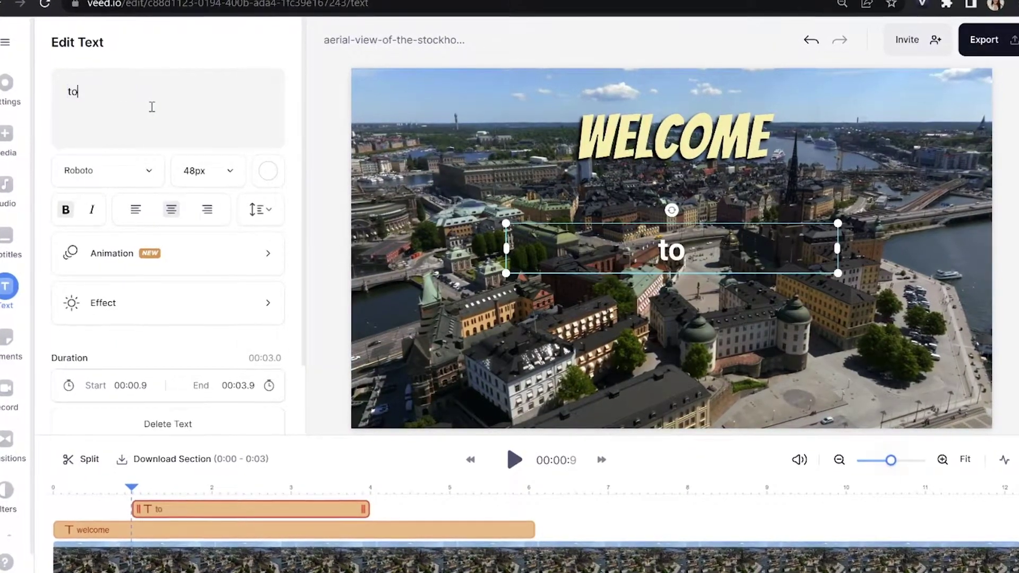
left_click(149, 178)
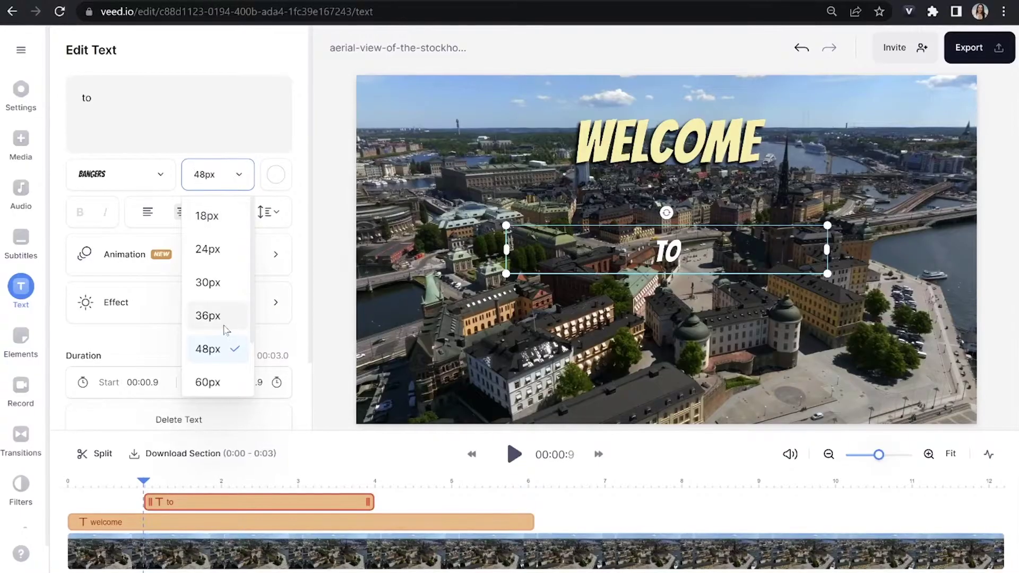
scroll(226, 329, "down", 2)
left_click(212, 342)
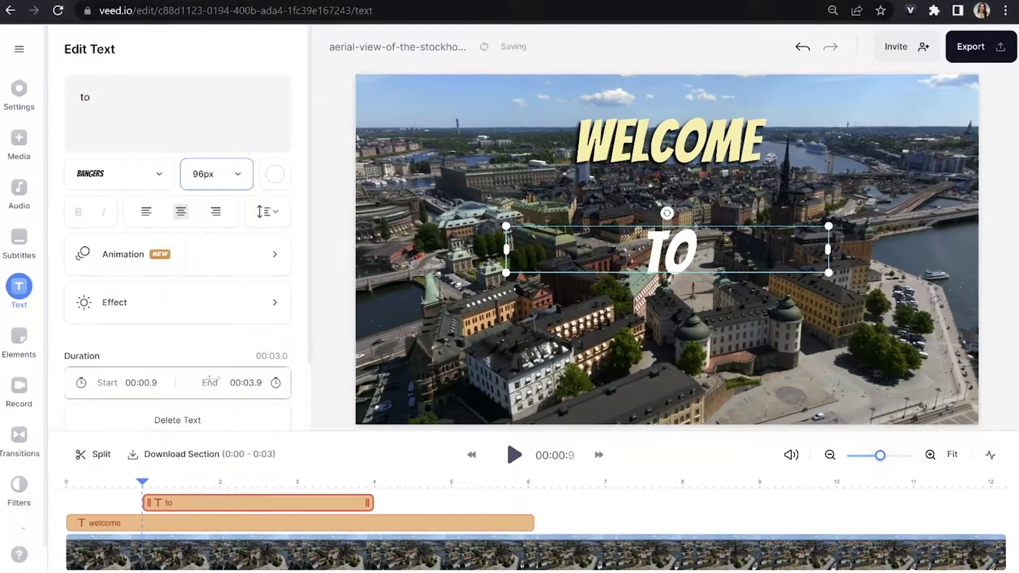
left_click(275, 174)
left_click(170, 311)
left_click(285, 175)
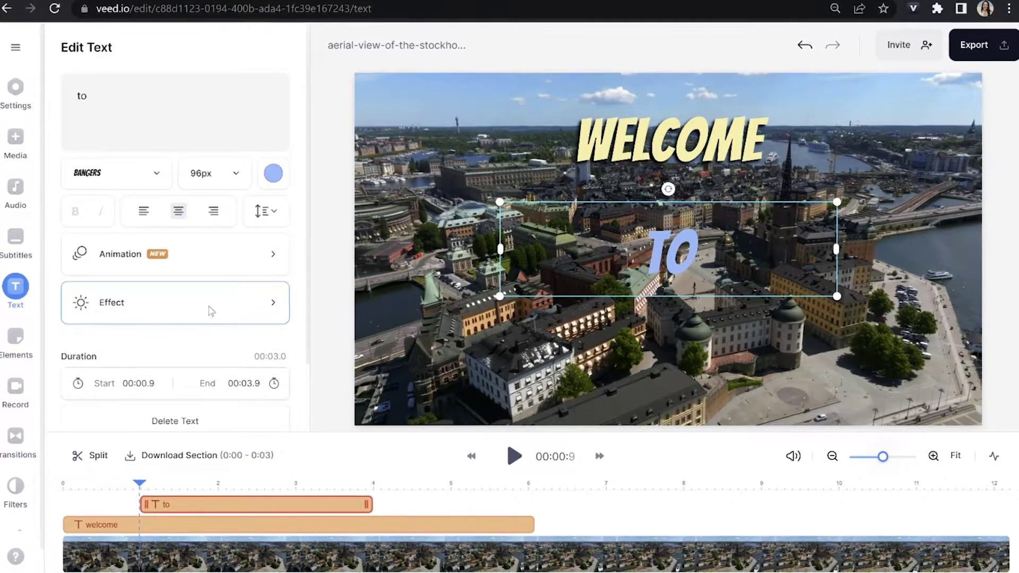
Give the TO text a drop shadow and a Slide Left animation
left_click(207, 311)
left_click(175, 193)
left_click(66, 45)
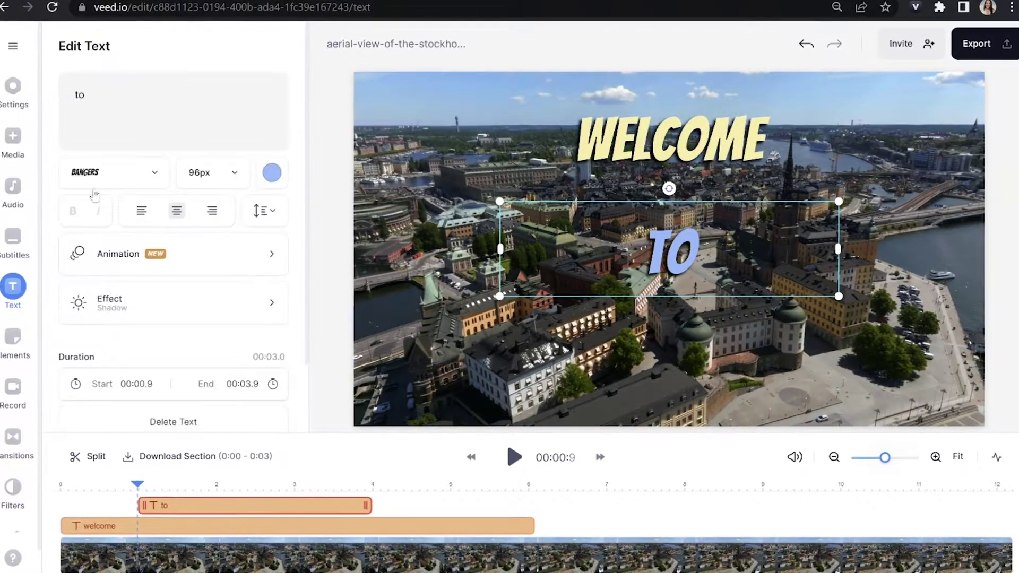
left_click(113, 255)
left_click(93, 191)
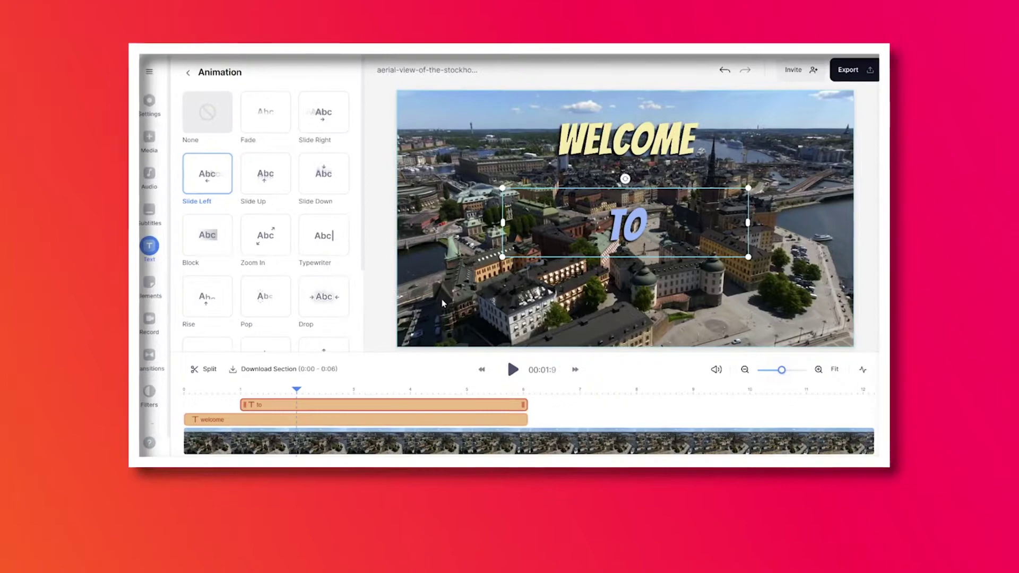
Add a 'stockholm' headline text layer in Bangers at 96px
left_click(443, 304)
left_click(149, 245)
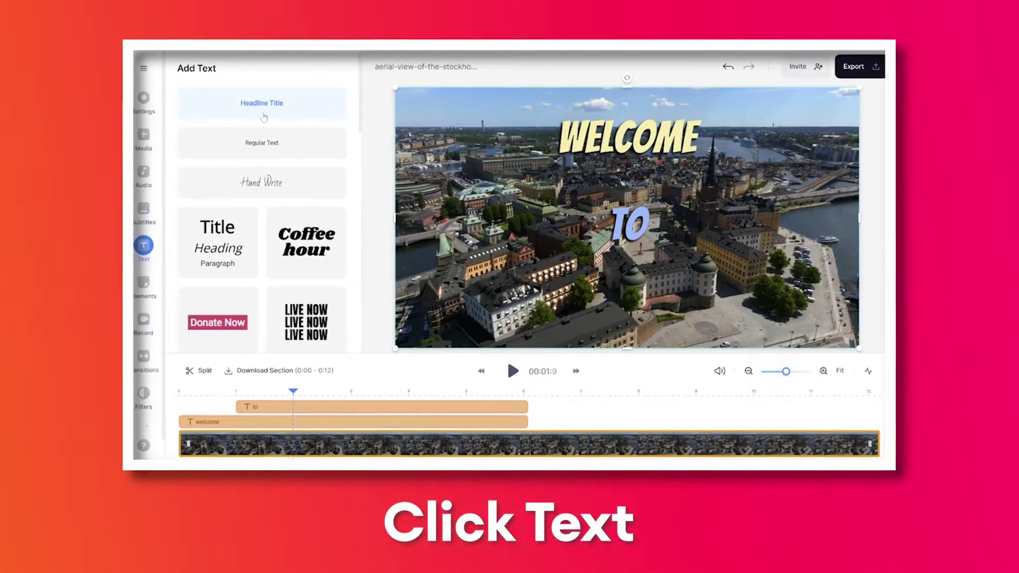
left_click(263, 116)
key("BackSpace")
type("stockholm")
left_click(238, 160)
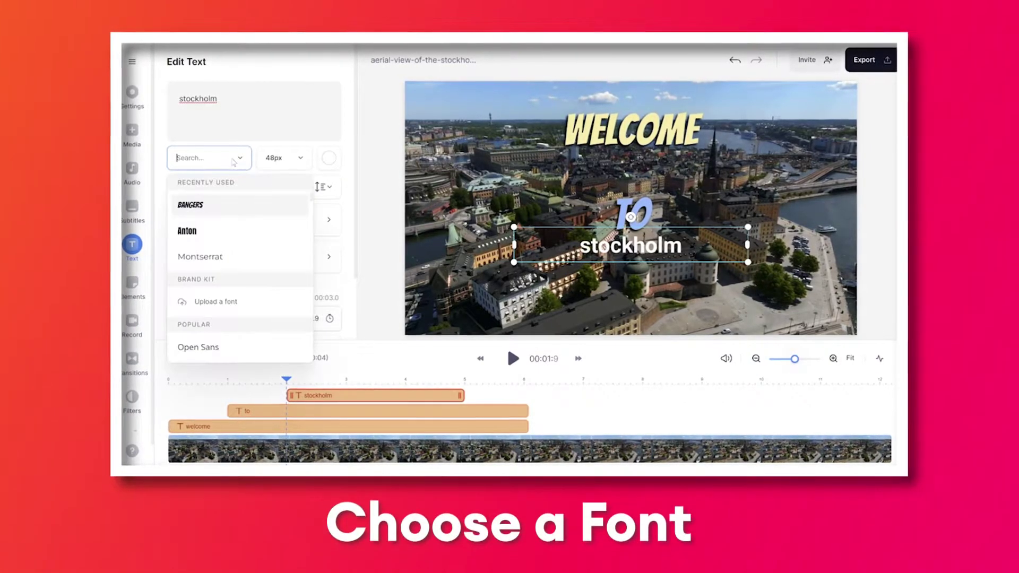
left_click(190, 205)
left_click(281, 158)
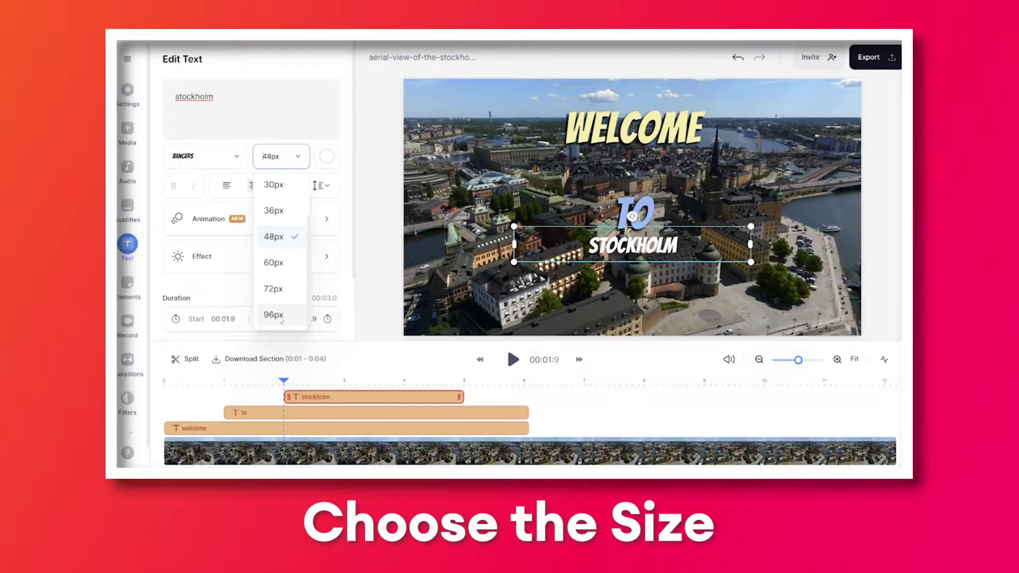
left_click(273, 316)
Colour STOCKHOLM light yellow, add a shadow, and apply the Bounce animation
left_click(325, 159)
left_click(213, 264)
left_click(267, 258)
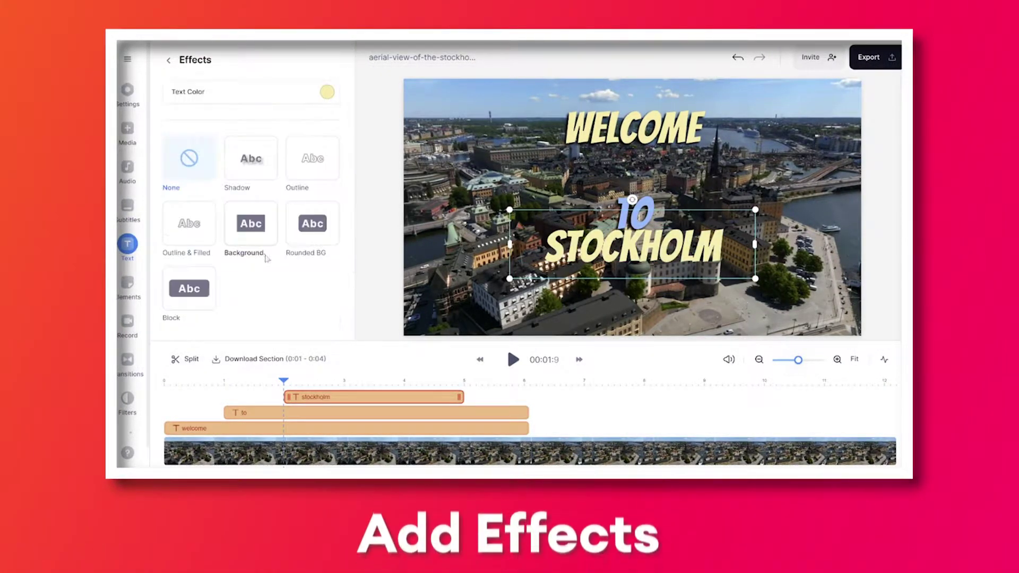
left_click(168, 60)
left_click(228, 212)
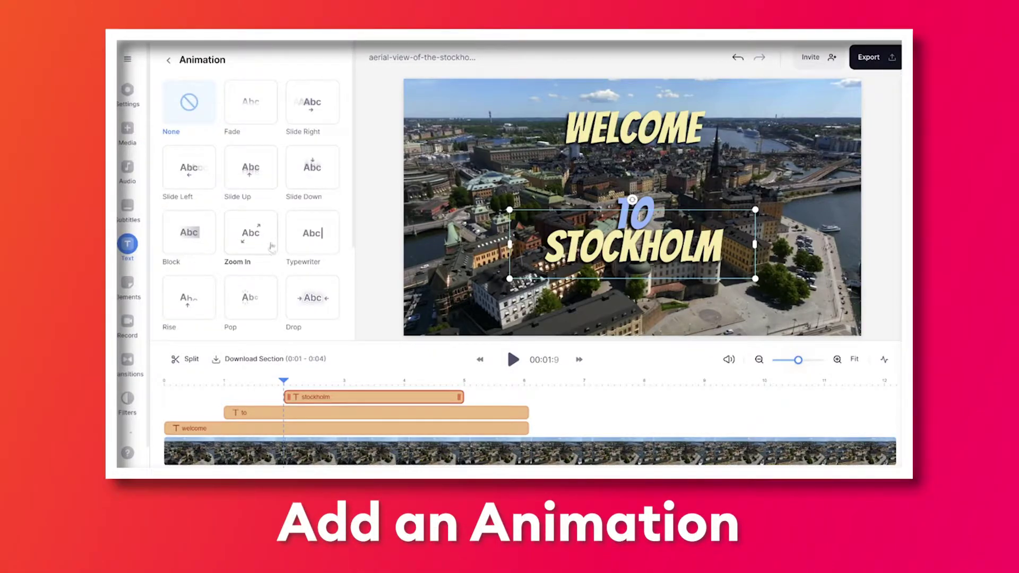
scroll(249, 213, "down", 3)
left_click(254, 239)
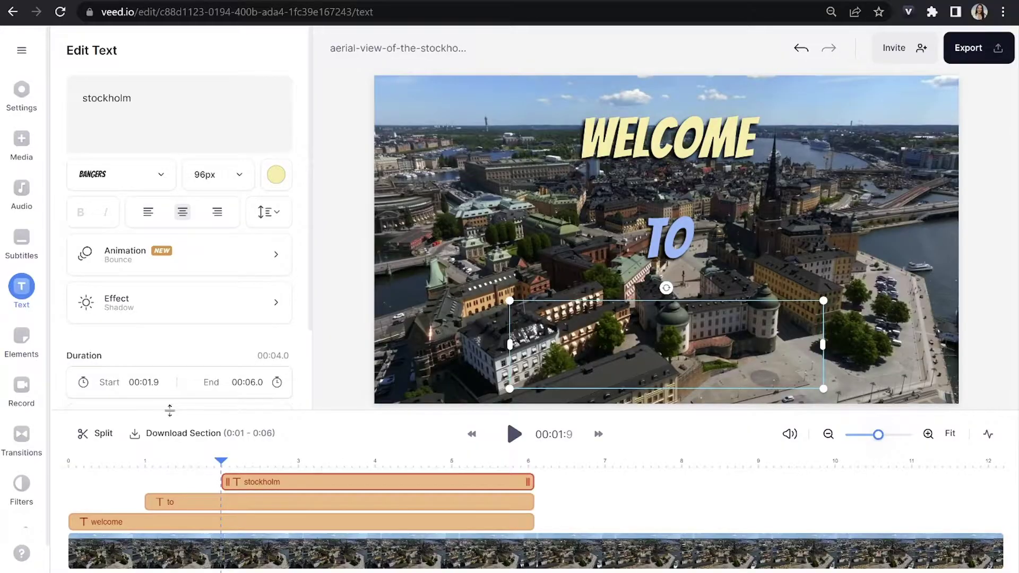
Rewind to 0 and add Fast Deep Cinematic Whoosh from a 'whoosh' Stock Audio search
left_click(66, 452)
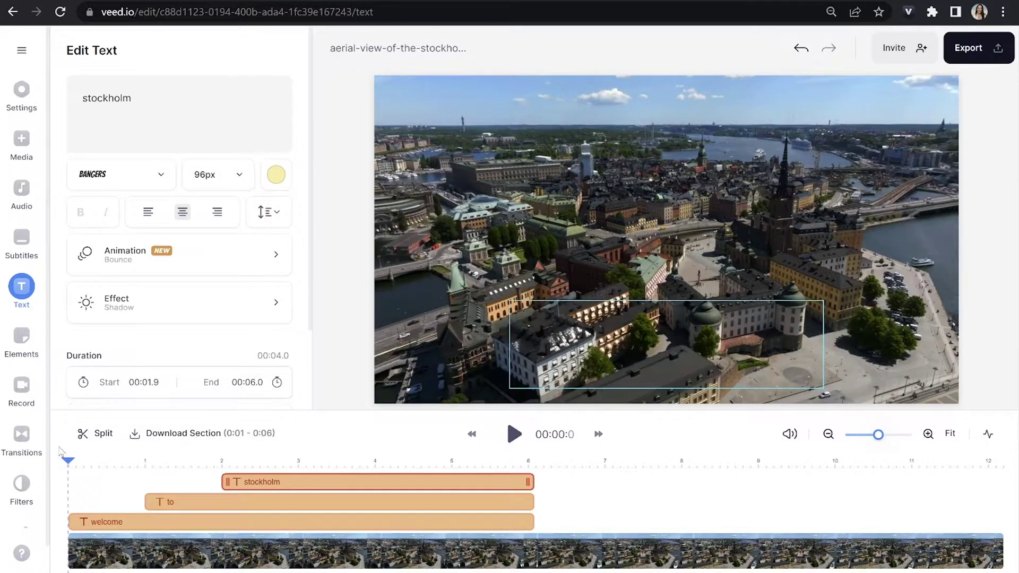
left_click(22, 193)
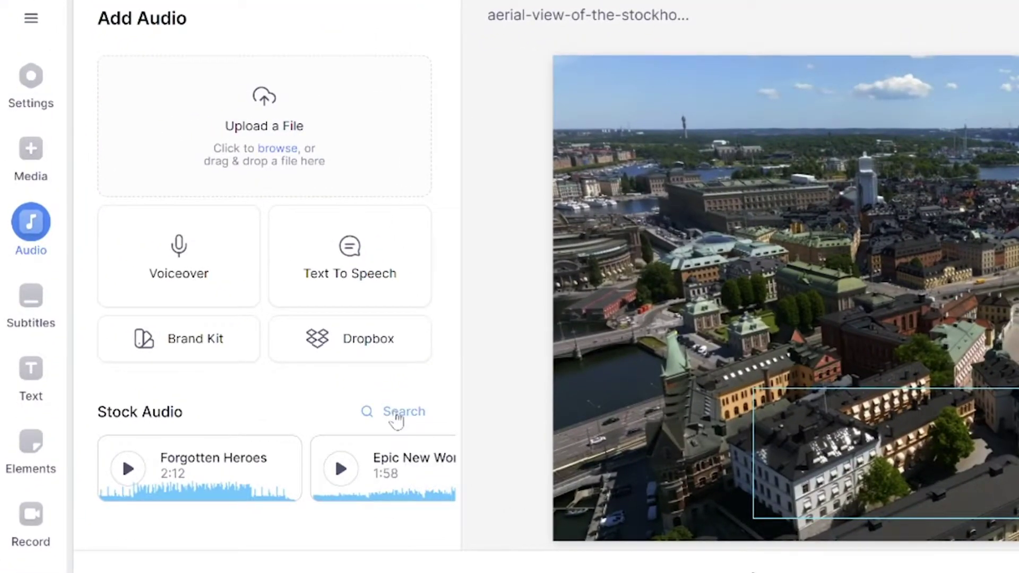
left_click(393, 412)
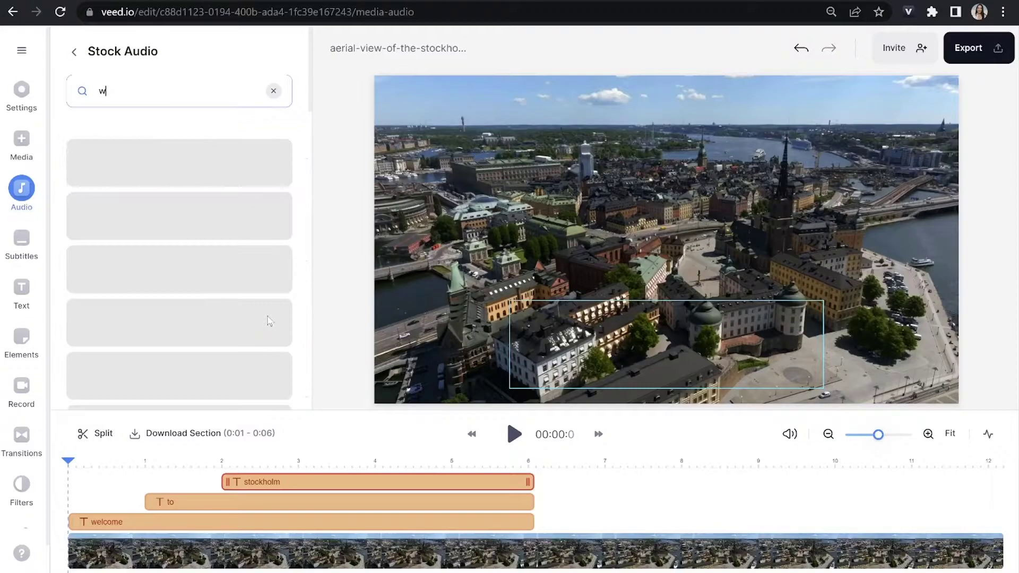
type("hoosh")
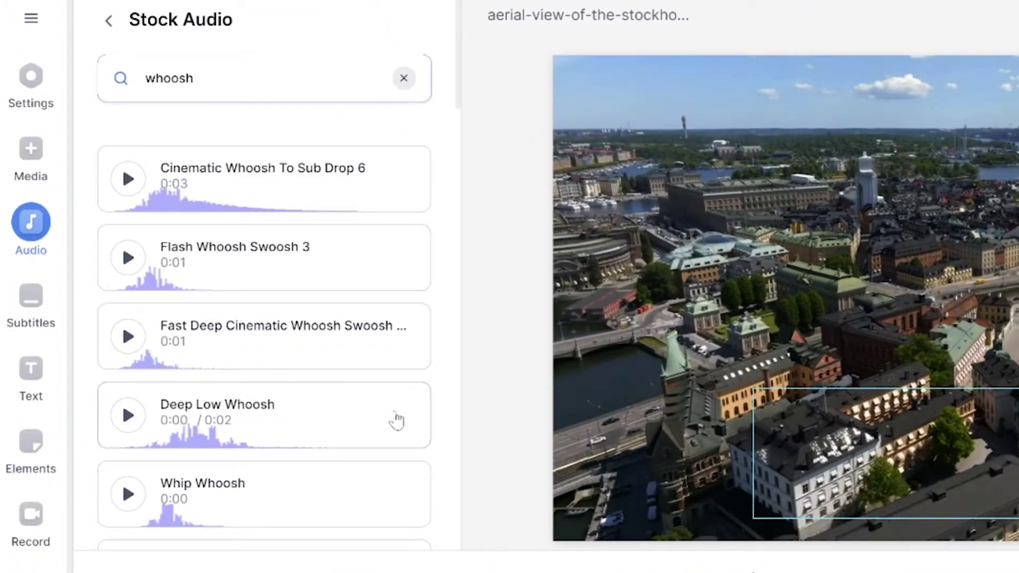
left_click(362, 361)
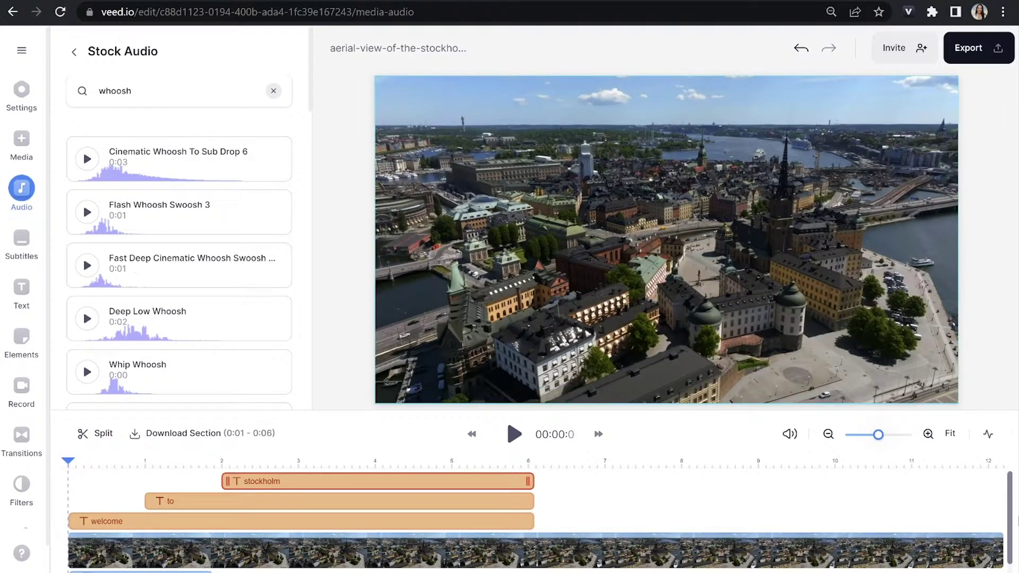
Trim the first whoosh to 0.9 s and add a second whoosh starting at 1 s
scroll(1011, 512, "down", 1)
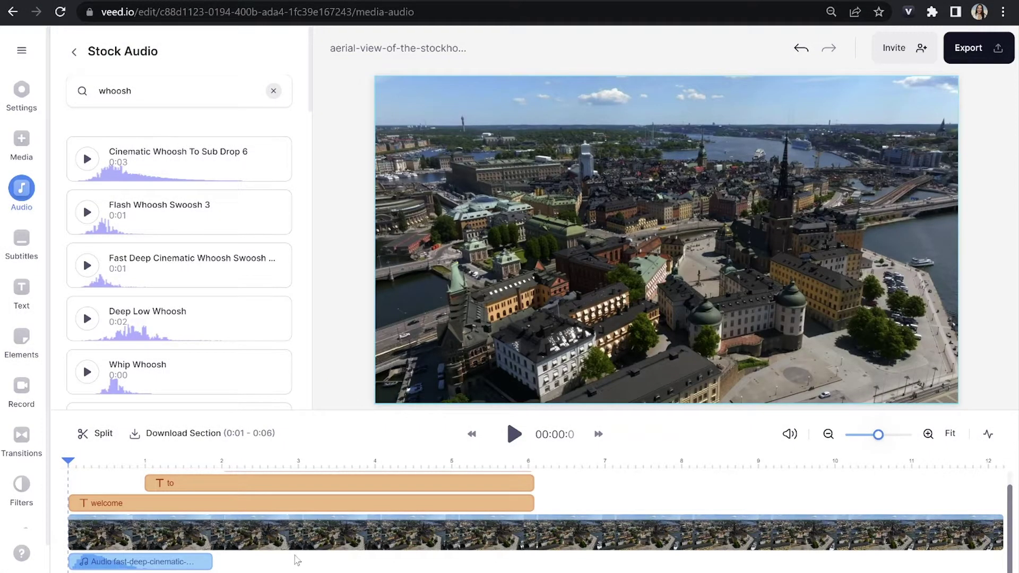
left_click(211, 562)
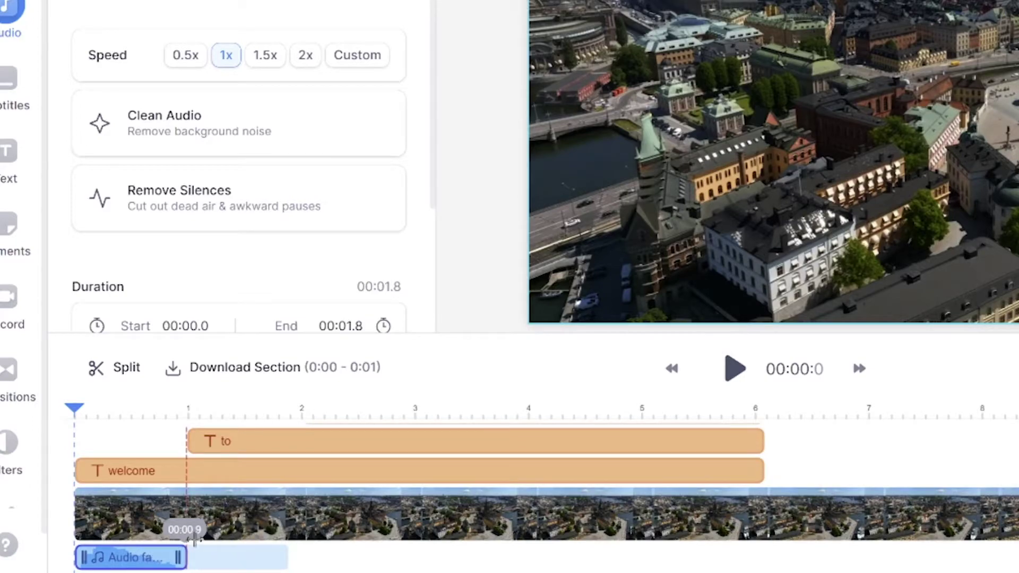
left_click_drag(194, 548, 196, 550)
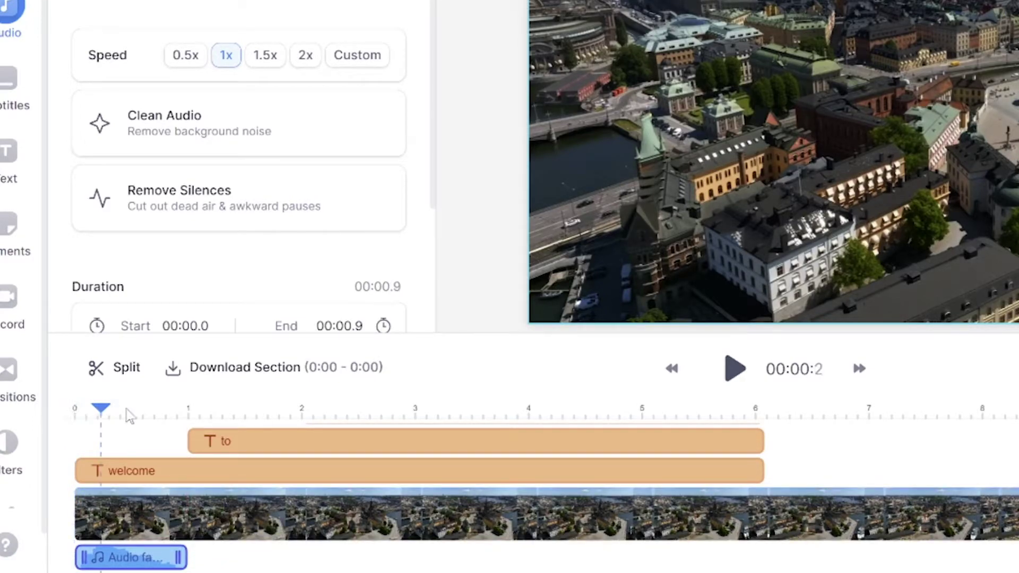
left_click(196, 420)
left_click(257, 127)
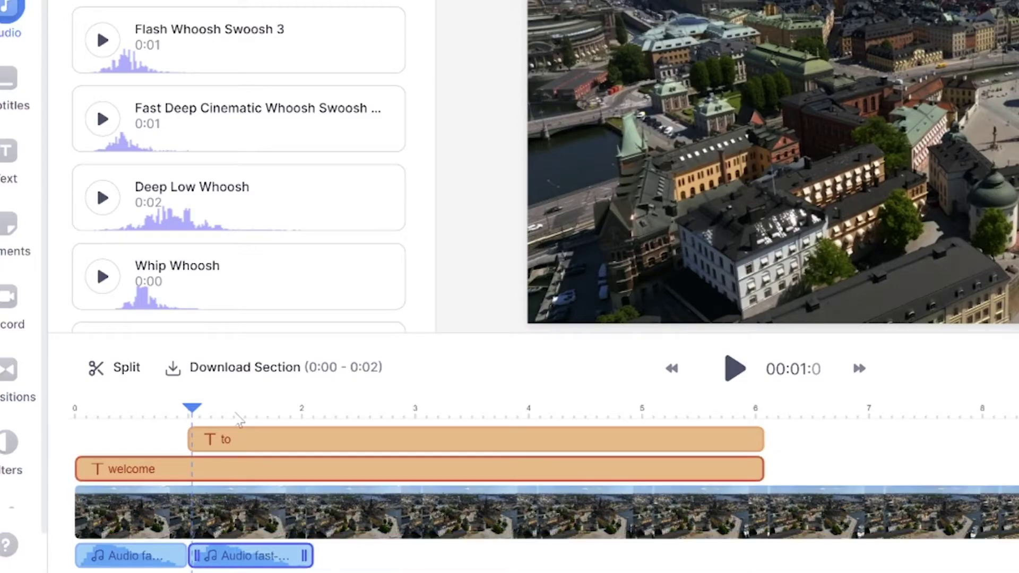
left_click_drag(194, 410, 355, 412)
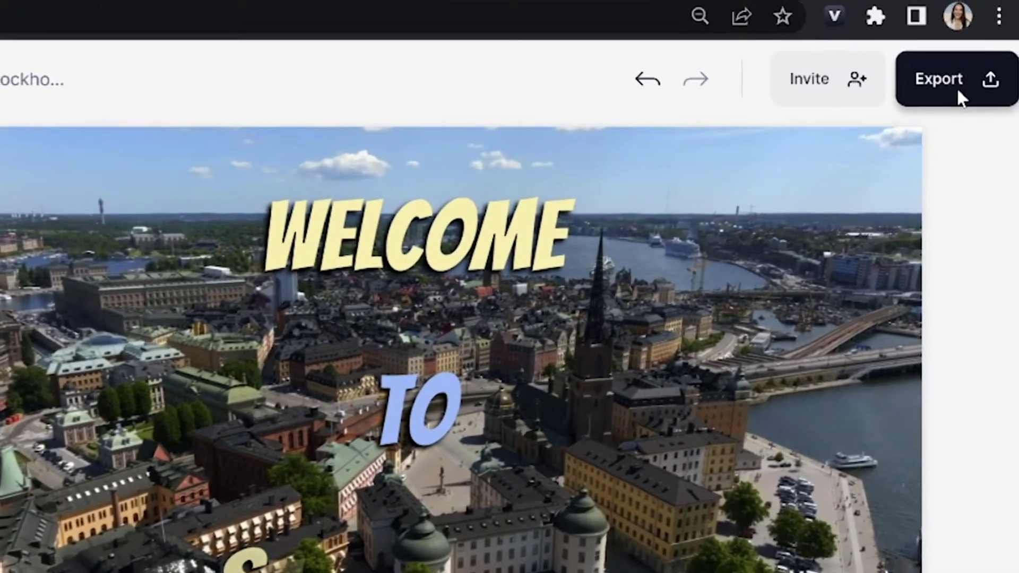
Export the video in HD quality and bring up the MP4, MP3 and GIF download formats
left_click(971, 80)
scroll(768, 370, "down", 3)
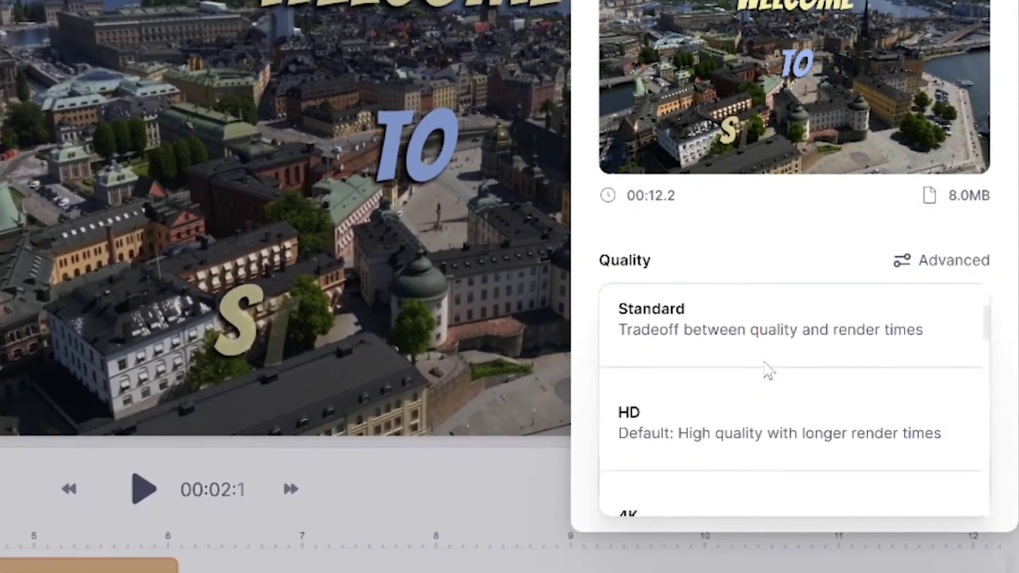
scroll(767, 369, "down", 1)
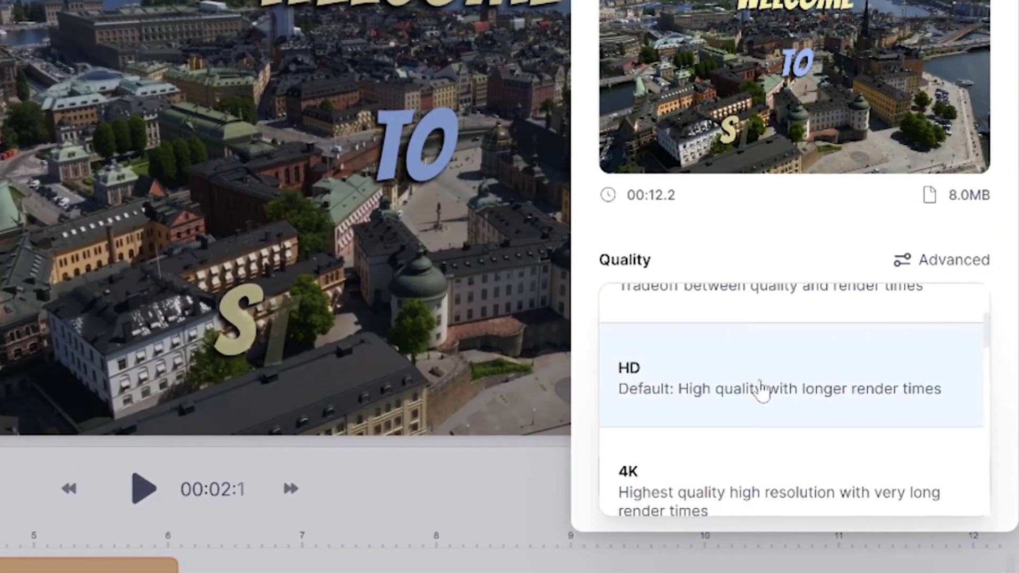
left_click(762, 389)
left_click(703, 476)
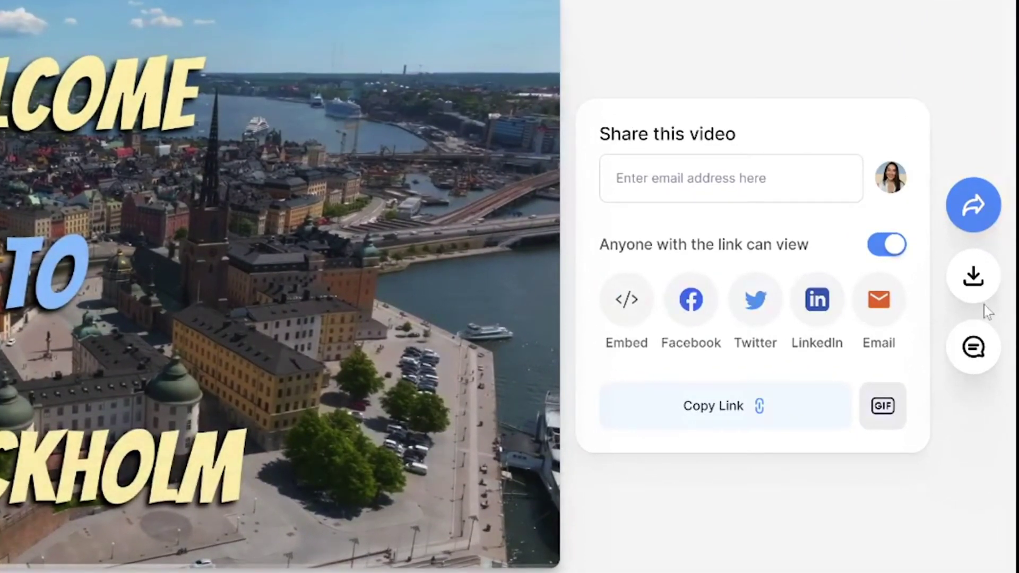
left_click(973, 278)
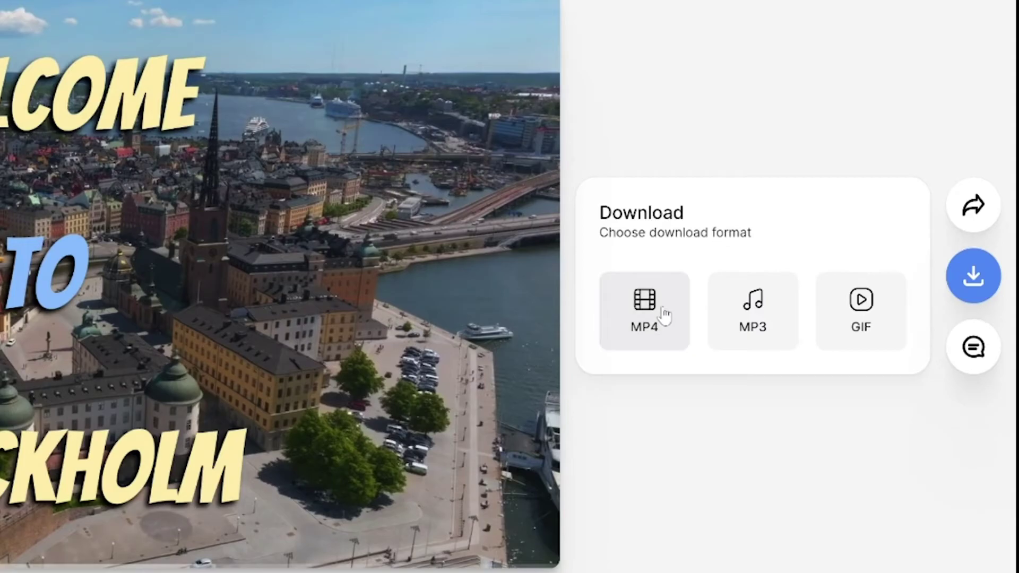